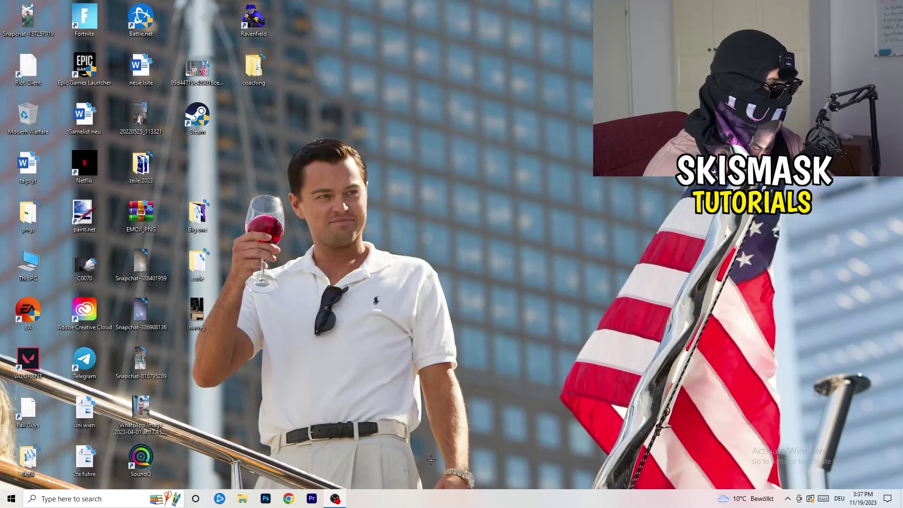
- Open Task Manager and select the Antimalware Service Executable among the background processes
right_click(443, 498)
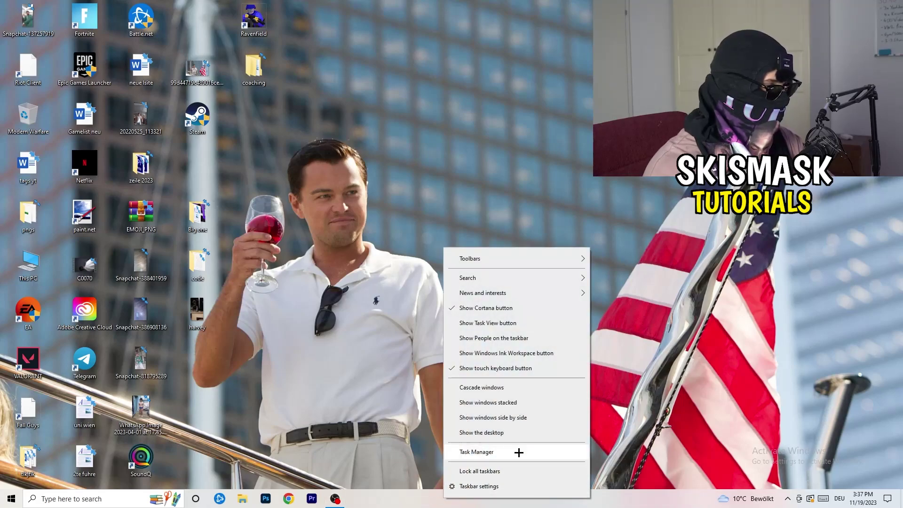
click(505, 451)
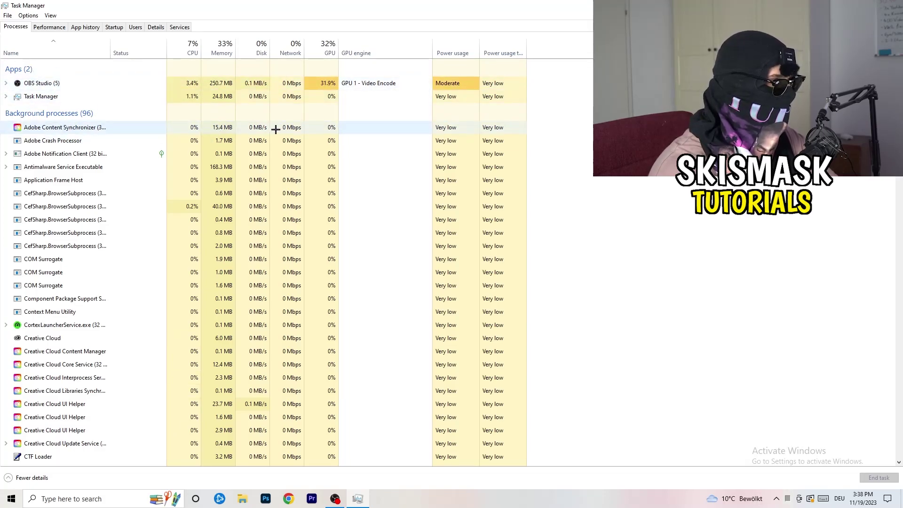
right_click(212, 168)
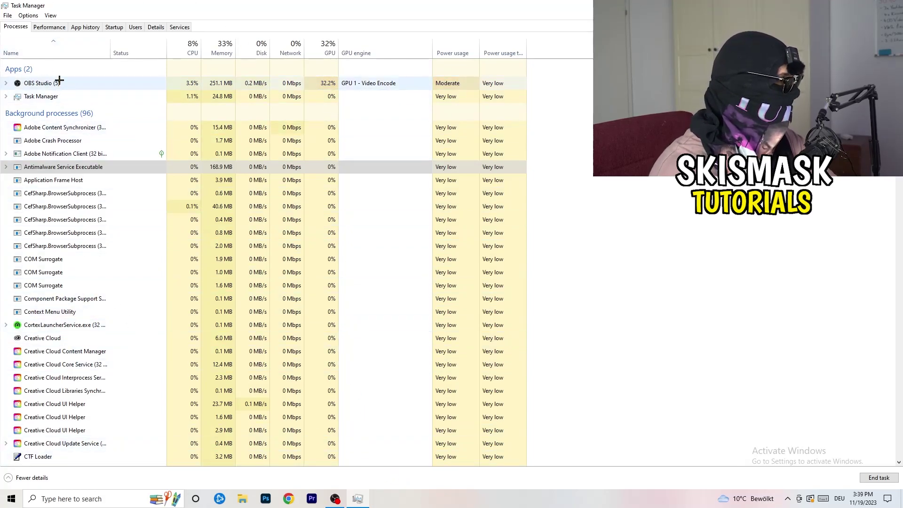
- Review the startup apps and check the available actions for Dropbox, EA and File Association Helper
click(117, 29)
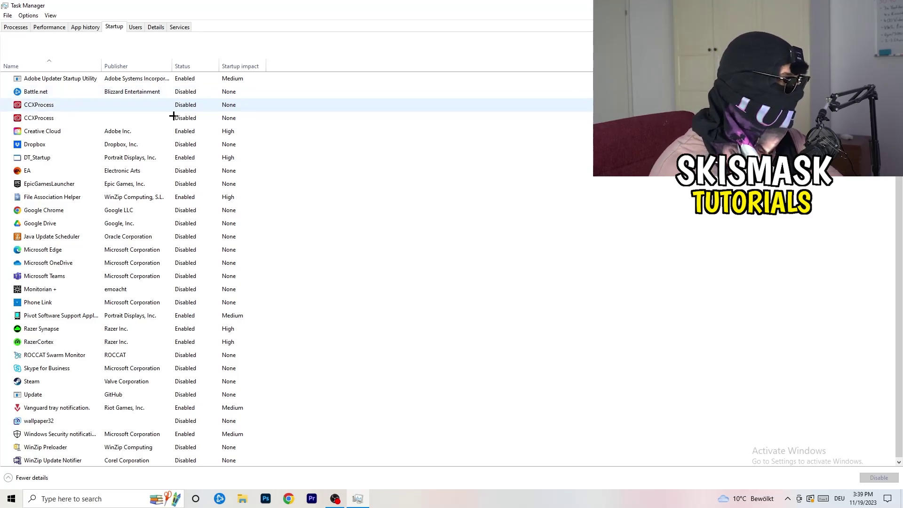
right_click(189, 143)
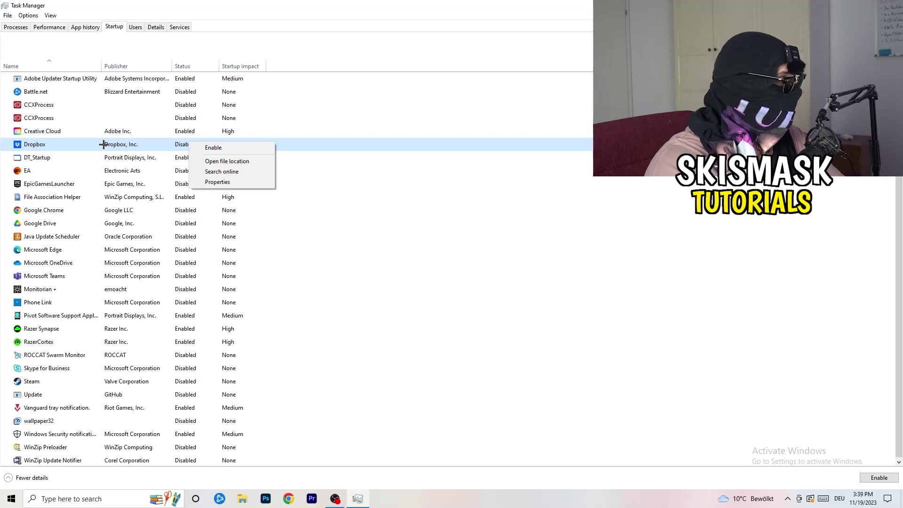
click(88, 173)
right_click(89, 172)
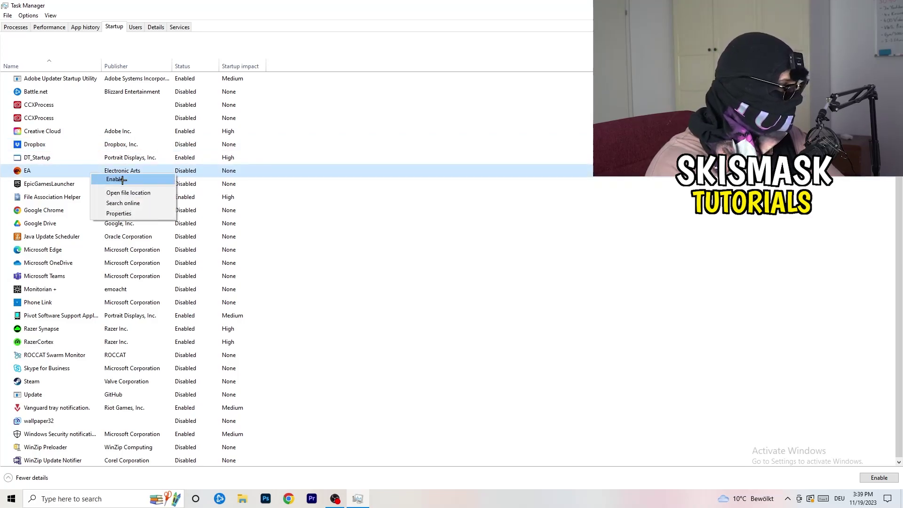
click(602, 247)
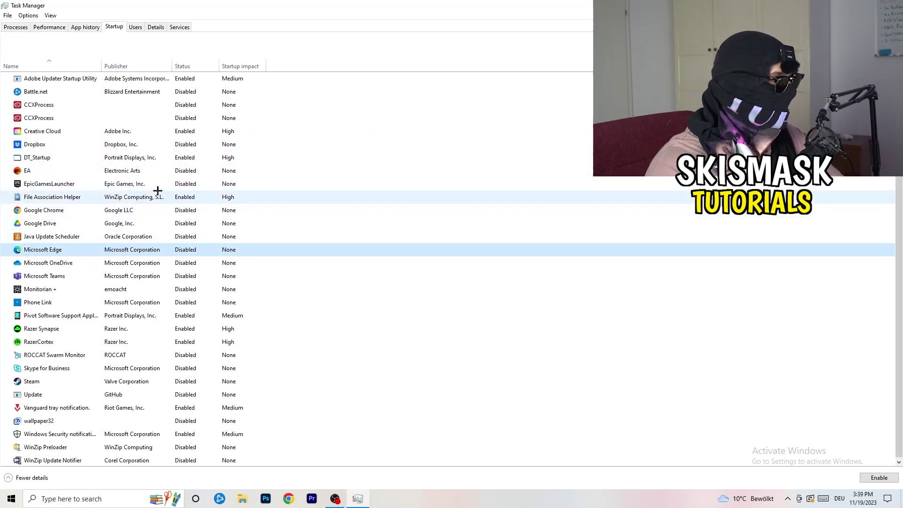
right_click(185, 198)
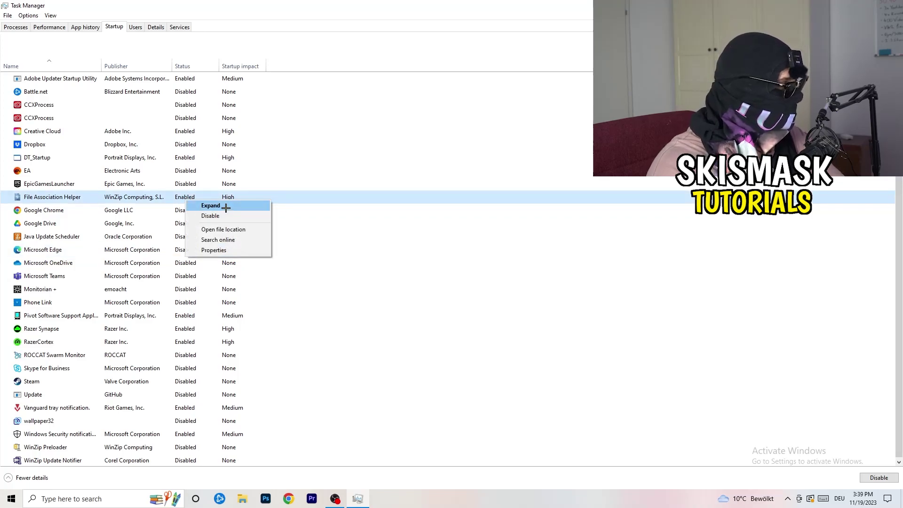
click(405, 236)
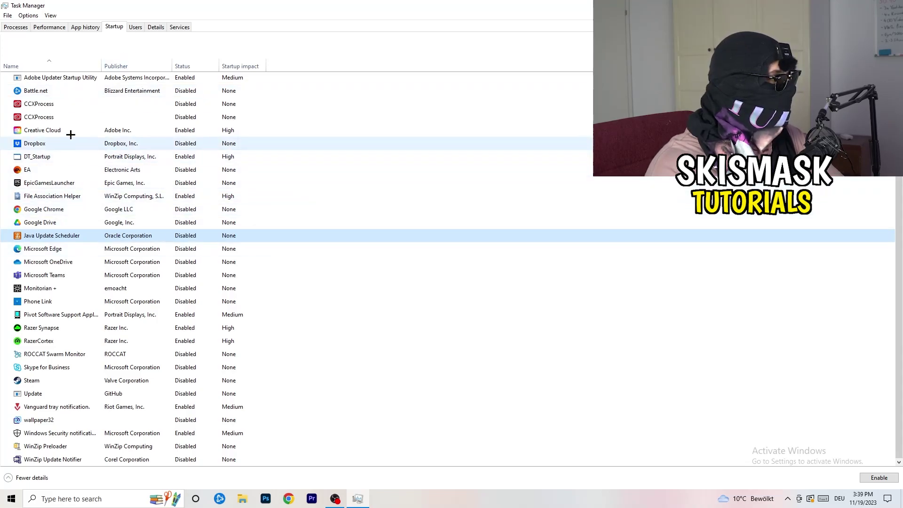
- Check the priority choices for the Dropbox crash handler in the detailed process list and close Task Manager
click(51, 27)
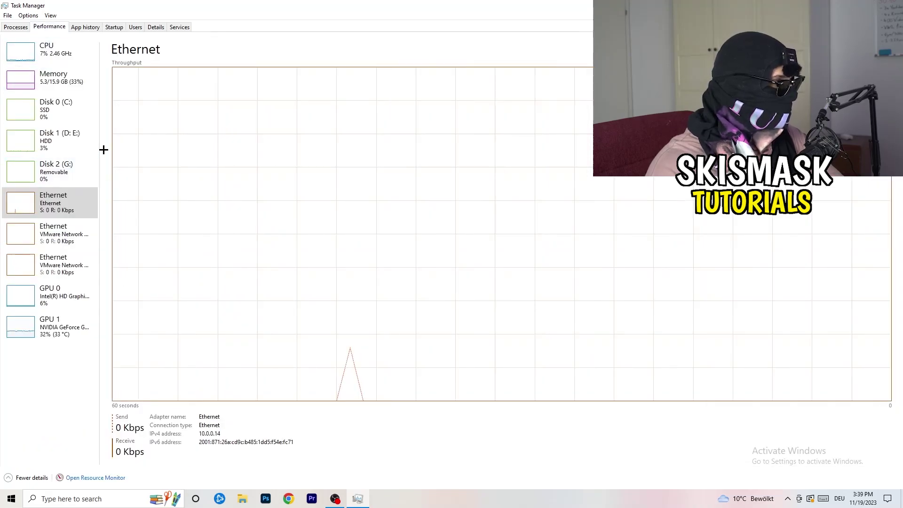
click(156, 27)
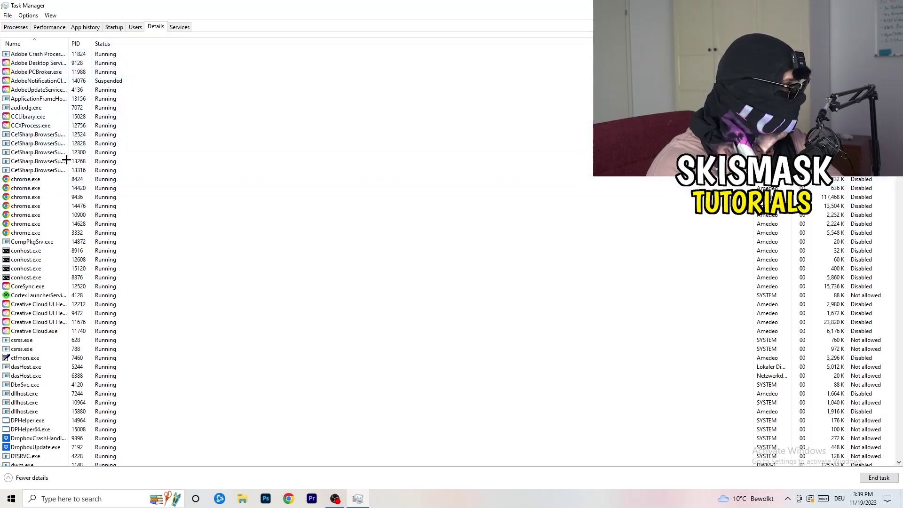
scroll(141, 242, down, 6)
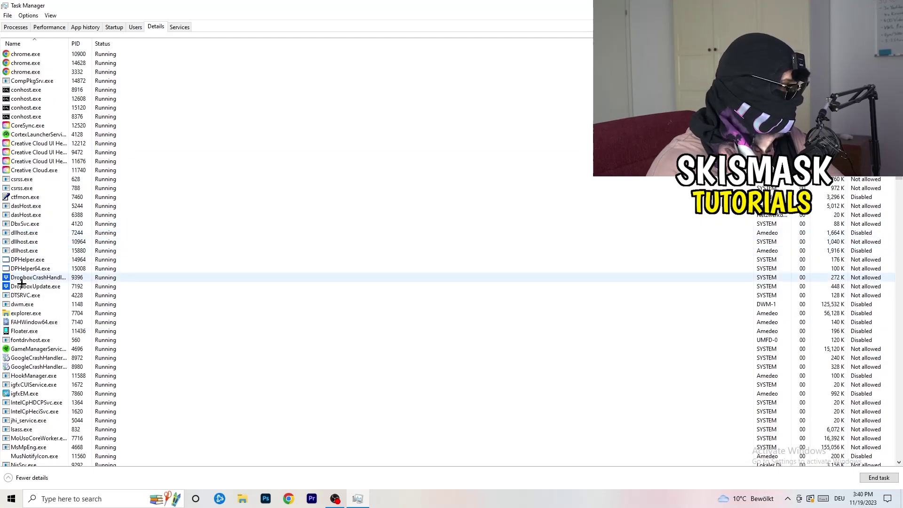
right_click(38, 279)
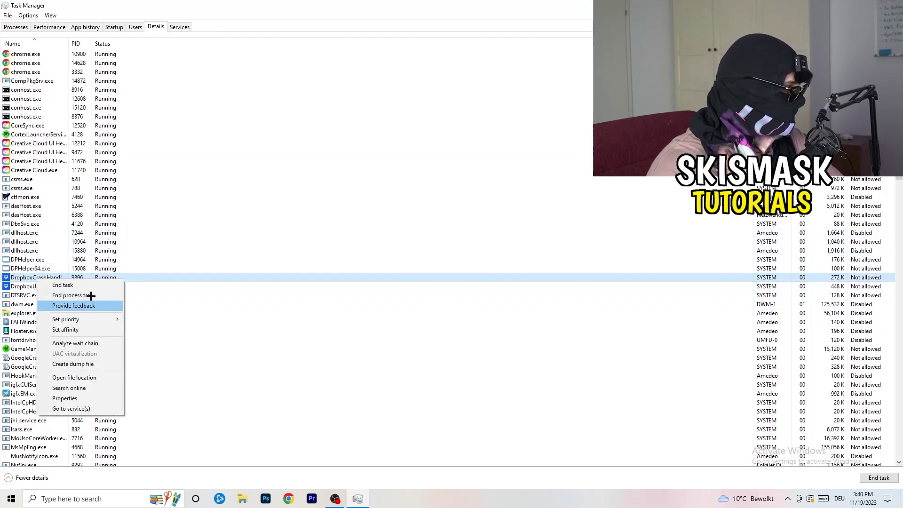
right_click(75, 277)
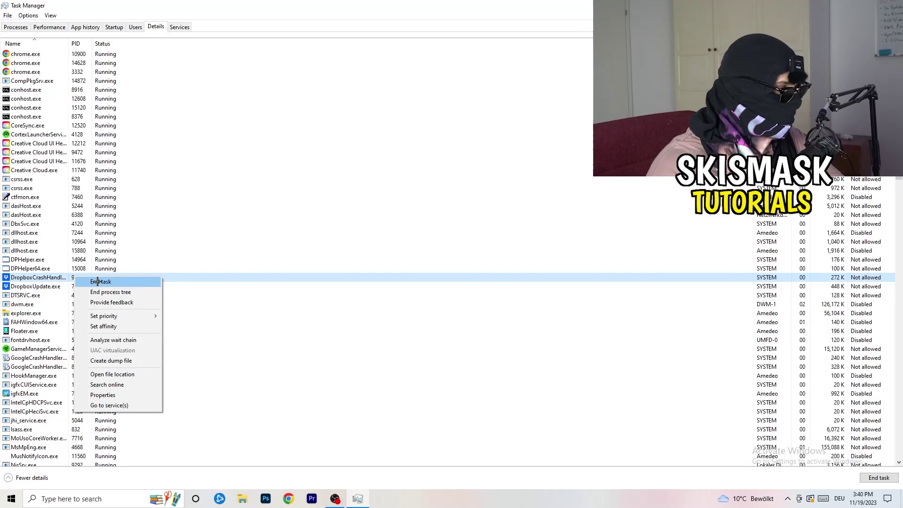
right_click(67, 277)
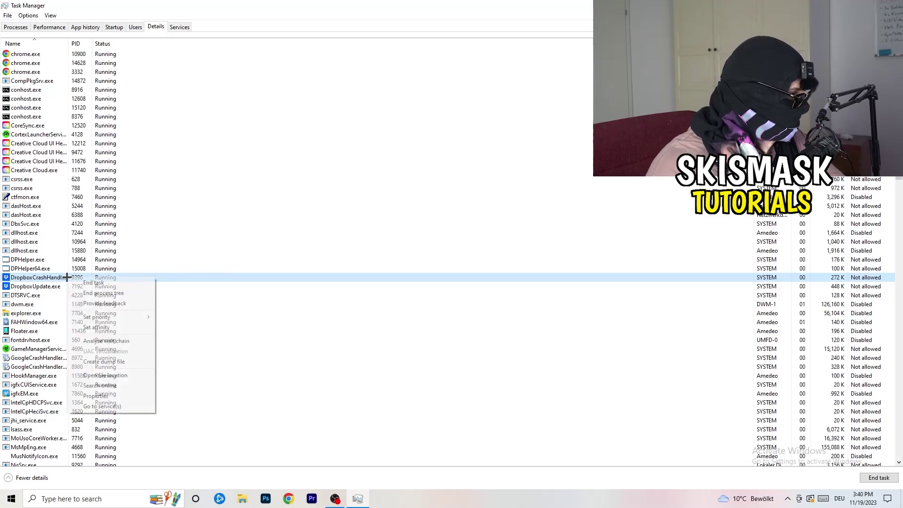
mouse_move(111, 318)
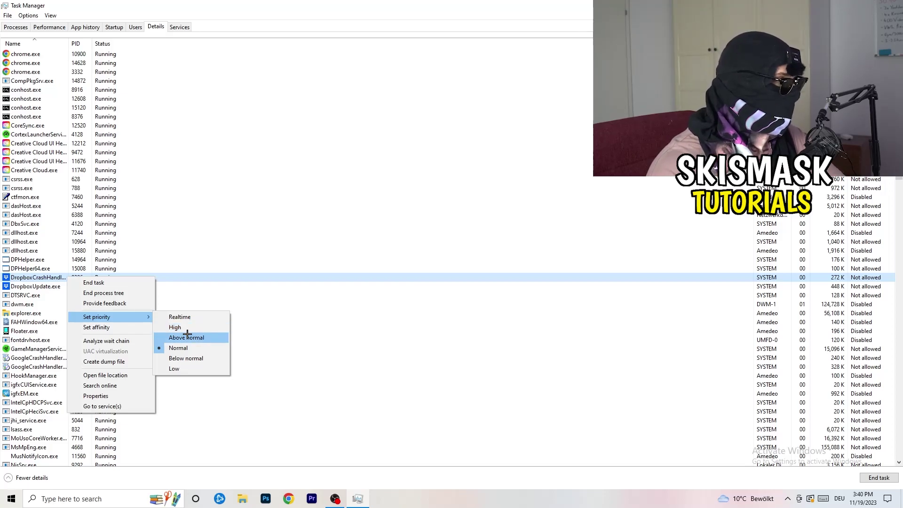
click(450, 8)
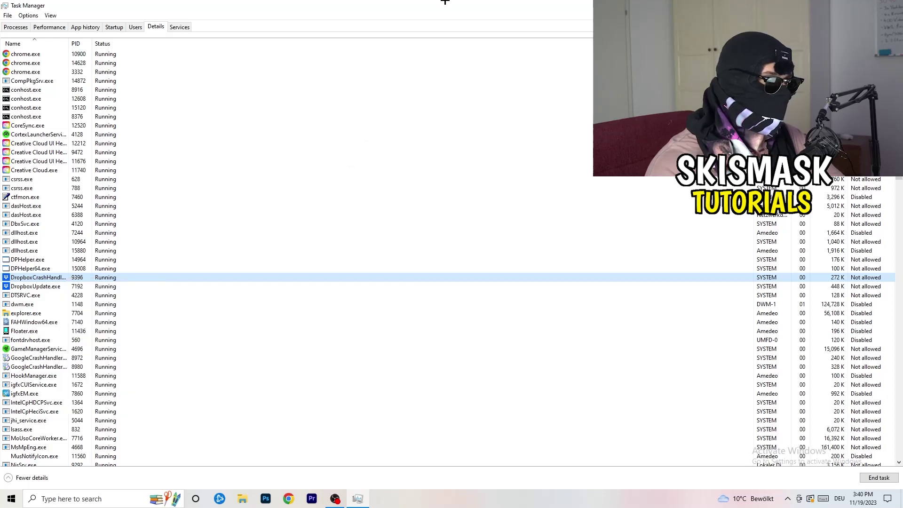
key(alt+F4)
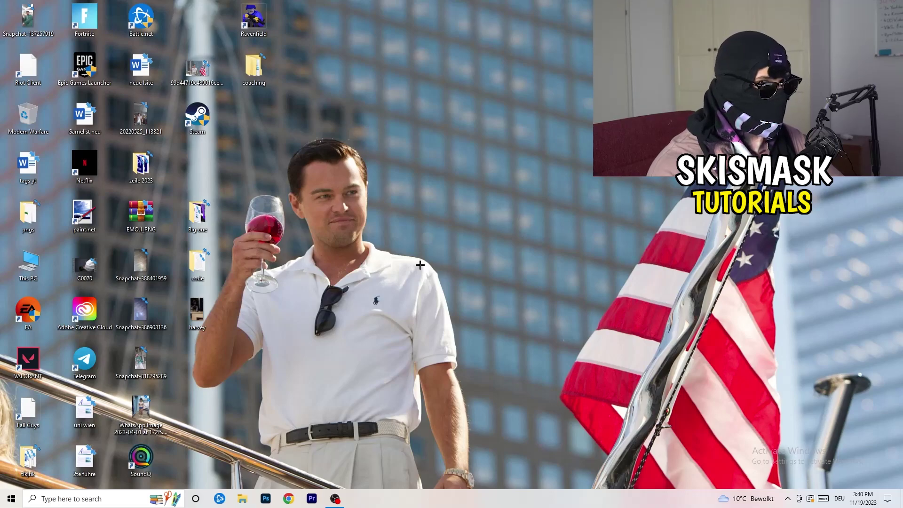
- Search for and open Windows Settings, and go to the system's display settings
key(super)
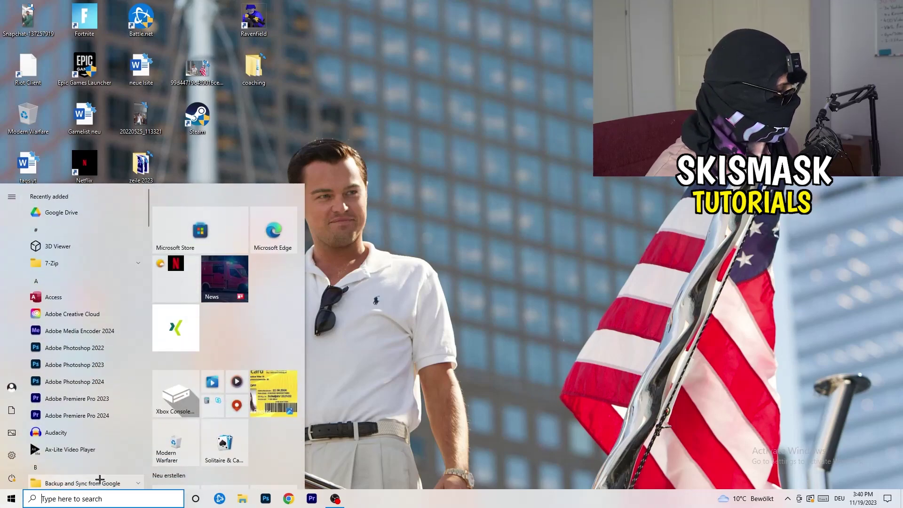
text(sett)
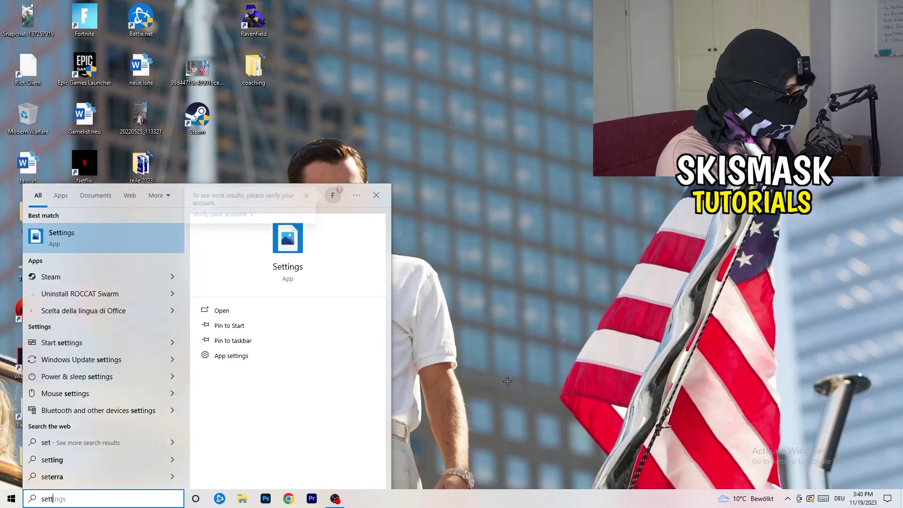
key(Return)
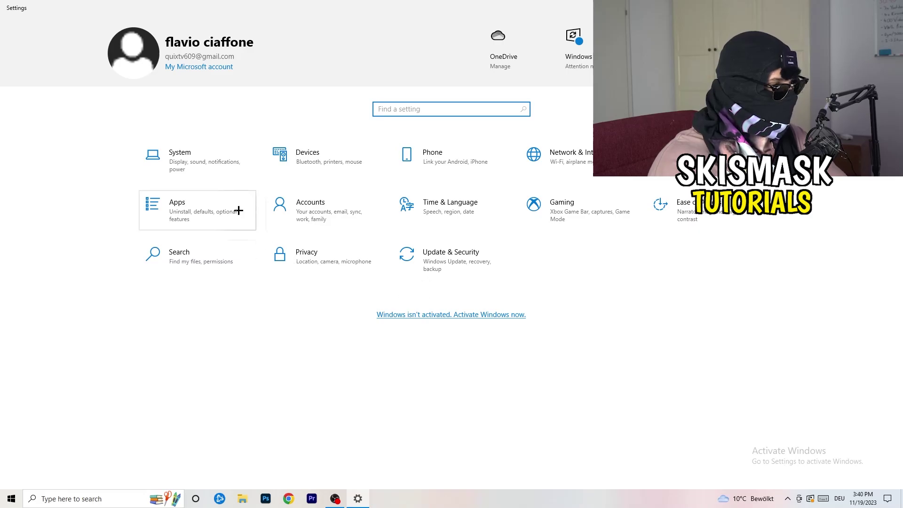
click(205, 168)
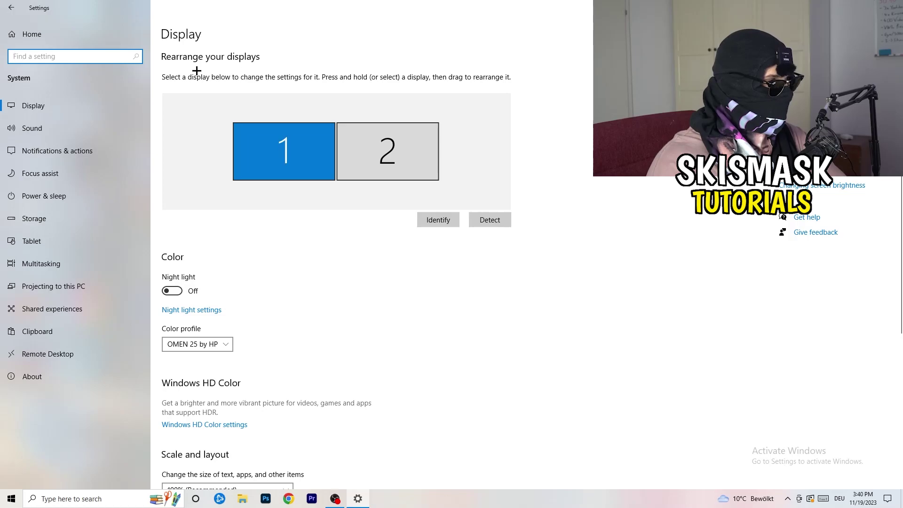
click(216, 32)
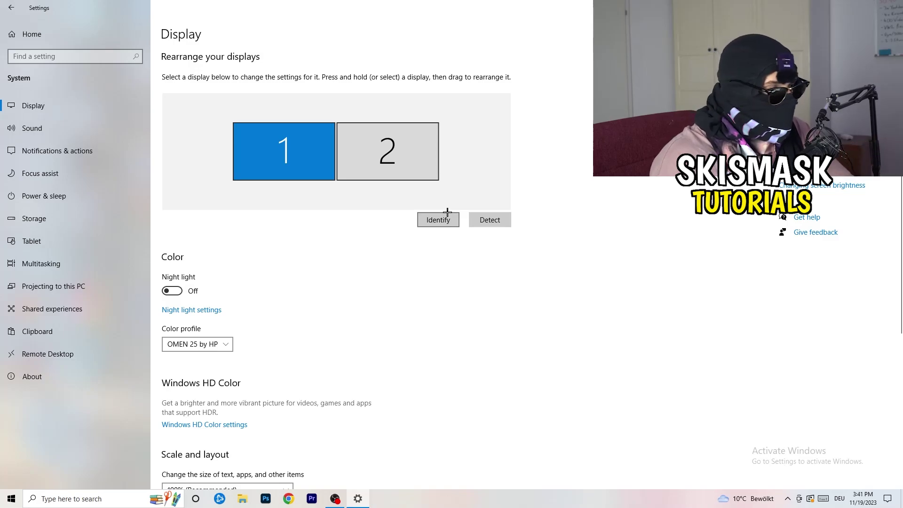
- Review the available text and app scaling choices and the display resolution choices for display 1
scroll(318, 258, down, 4)
scroll(319, 258, up, 4)
scroll(320, 259, down, 4)
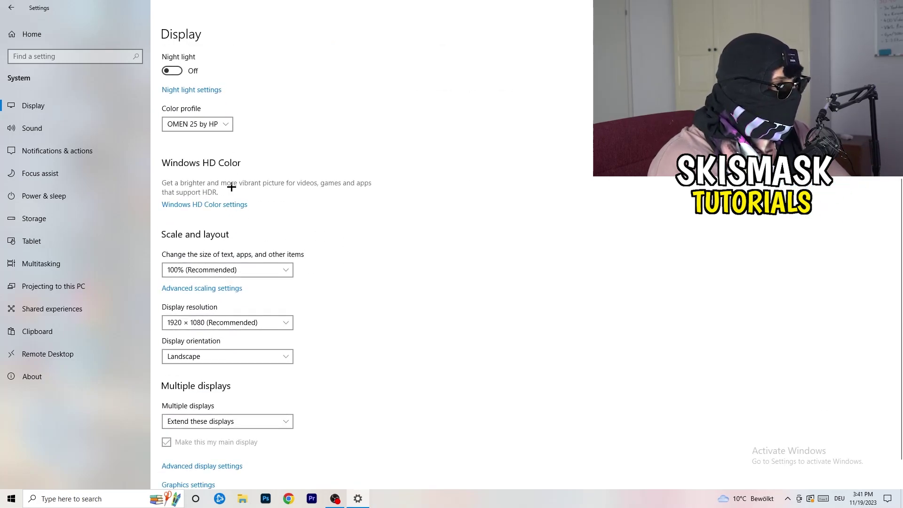
click(280, 265)
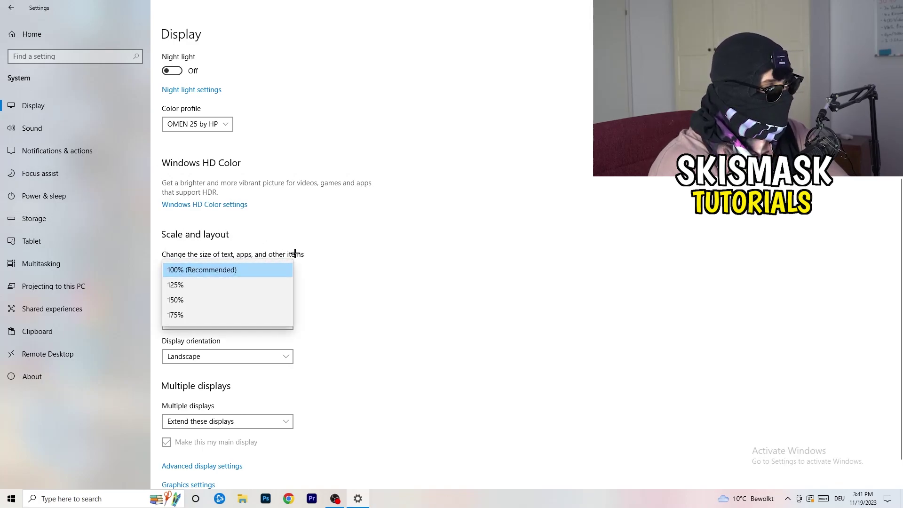
click(322, 259)
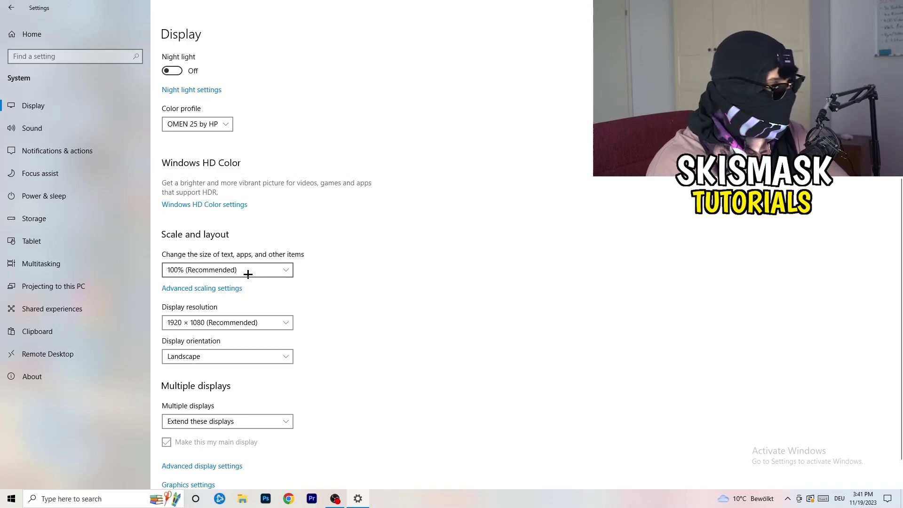
scroll(248, 274, down, 1)
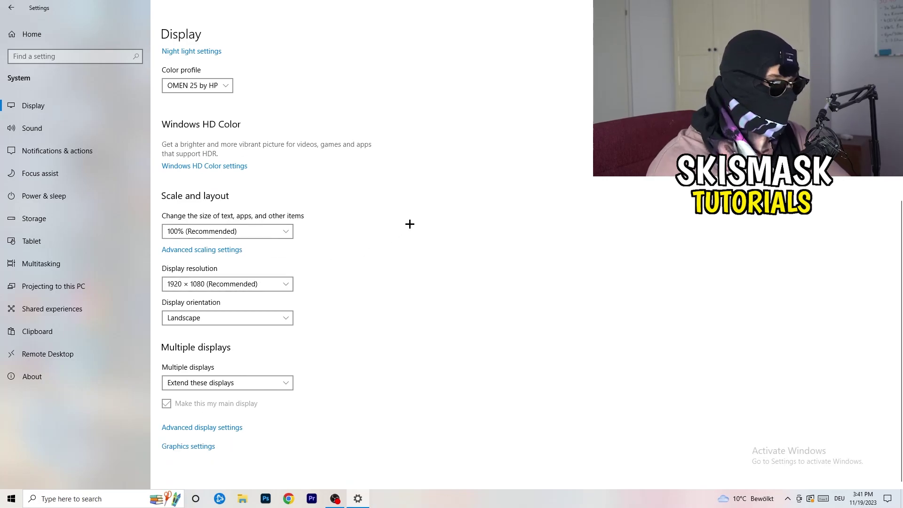
key(alt+Down)
key(Escape)
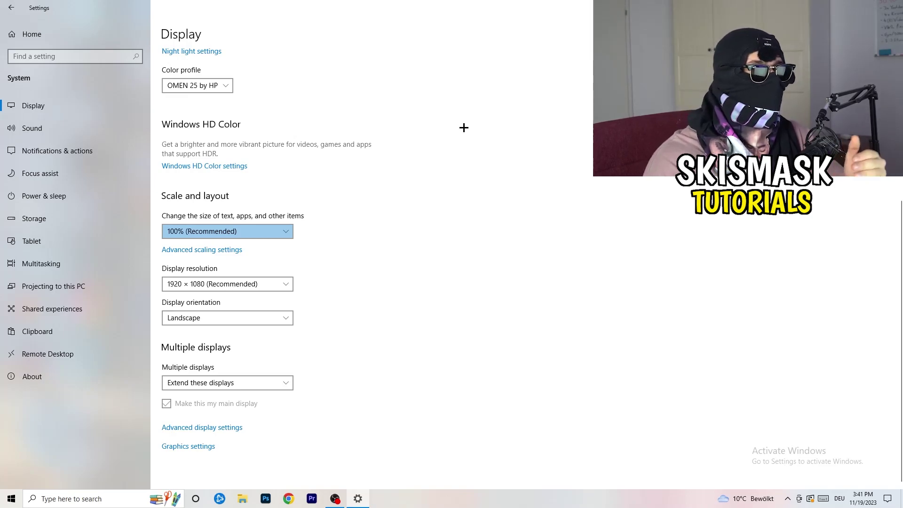
click(285, 282)
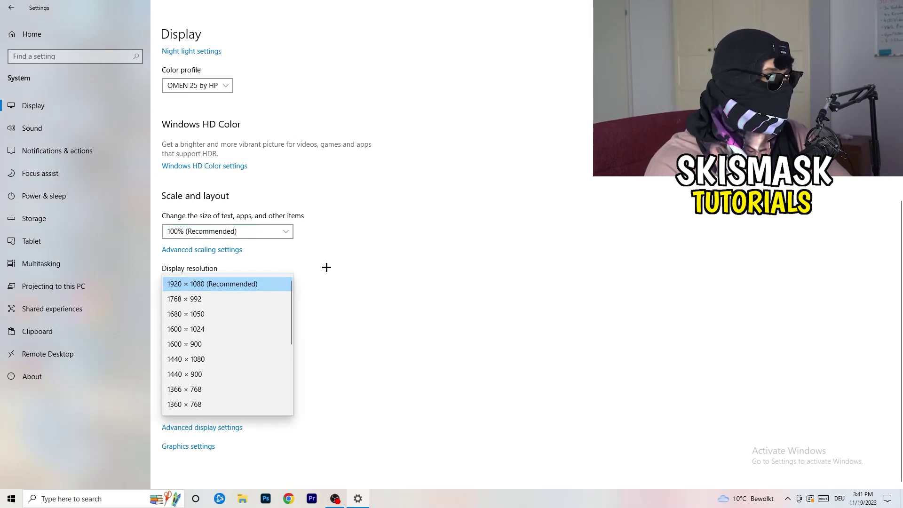
click(327, 267)
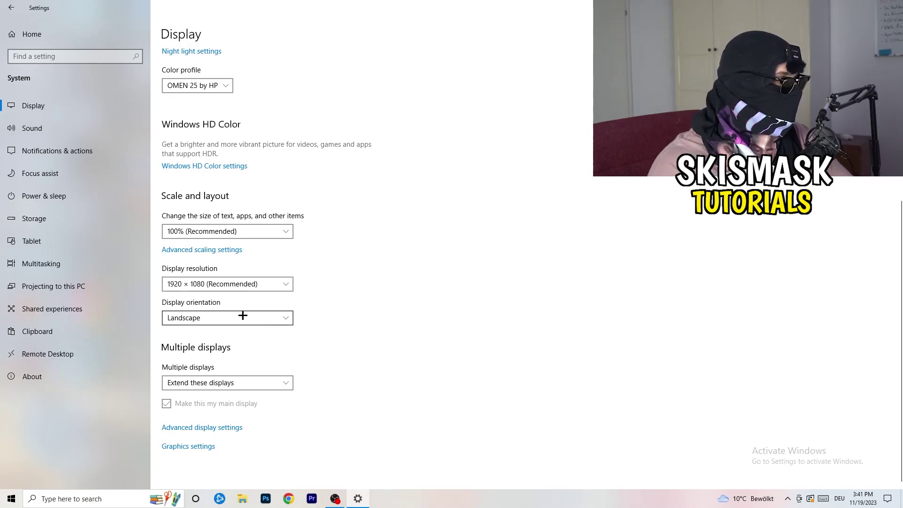
- Go to the system's storage settings and open the Storage Sense configuration
click(66, 215)
scroll(389, 307, down, 1)
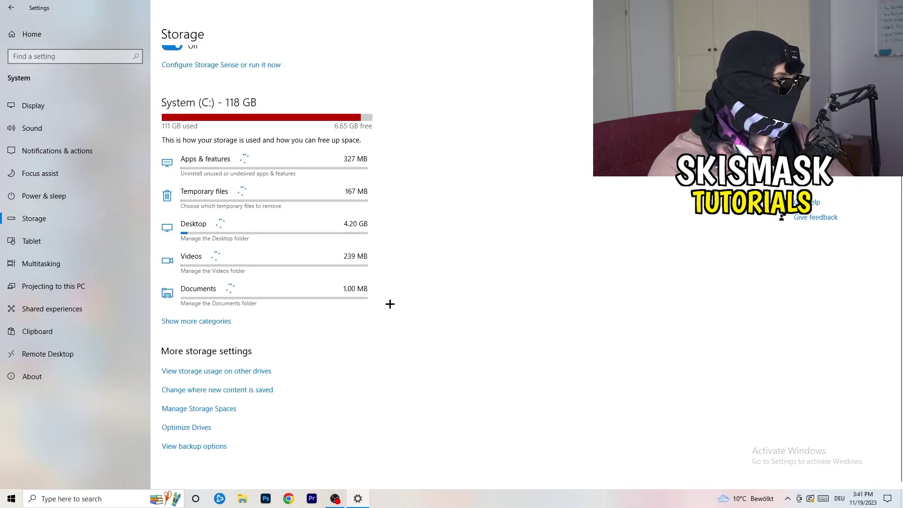
scroll(429, 288, up, 1)
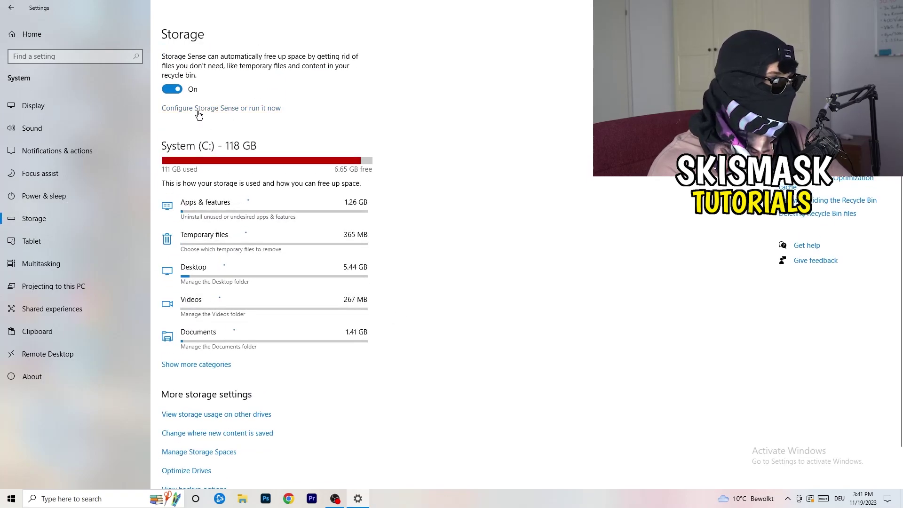
click(197, 111)
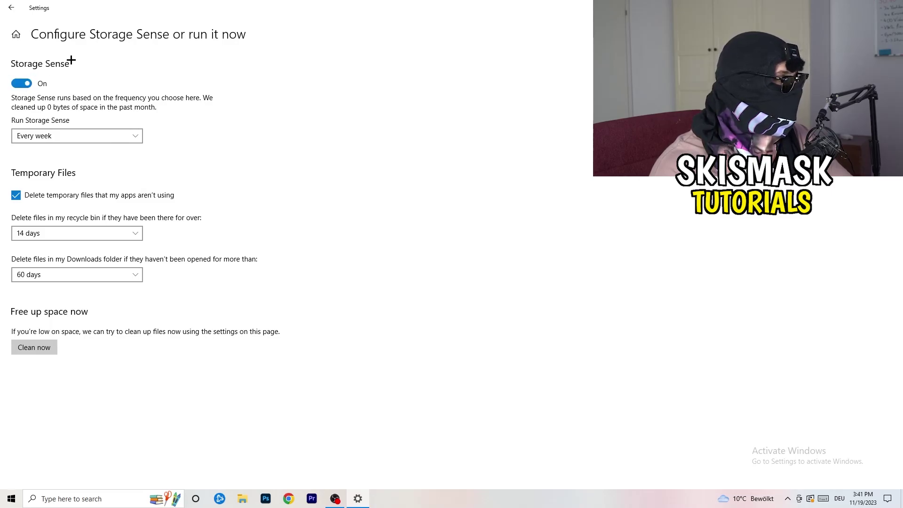
- Check the Storage Sense run frequency and turn off deleting temporary files that apps aren't using
click(38, 136)
click(37, 135)
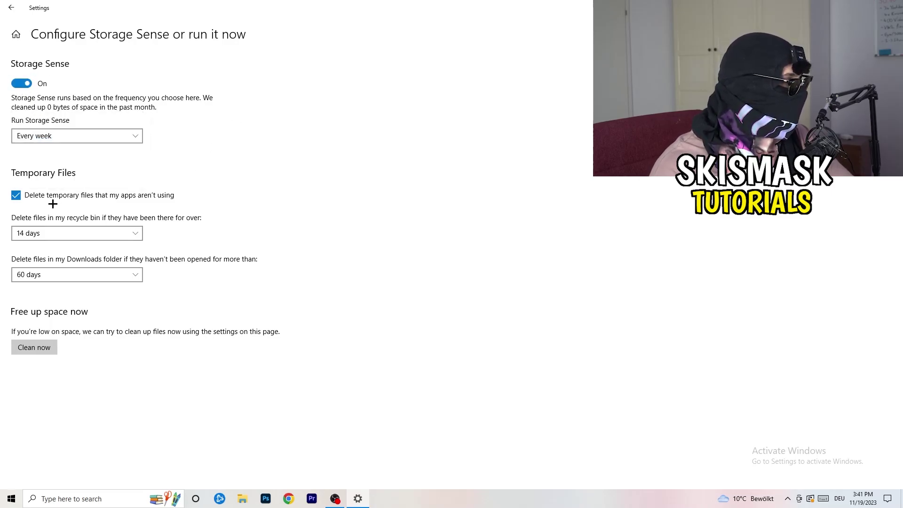
click(124, 198)
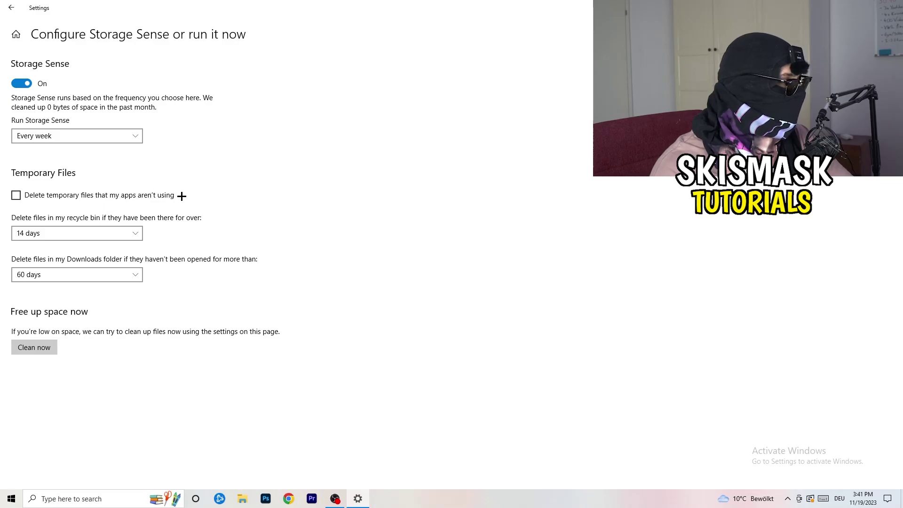
- Check the recycle bin retention choices and run the Storage Sense clean-up now
click(56, 229)
click(57, 232)
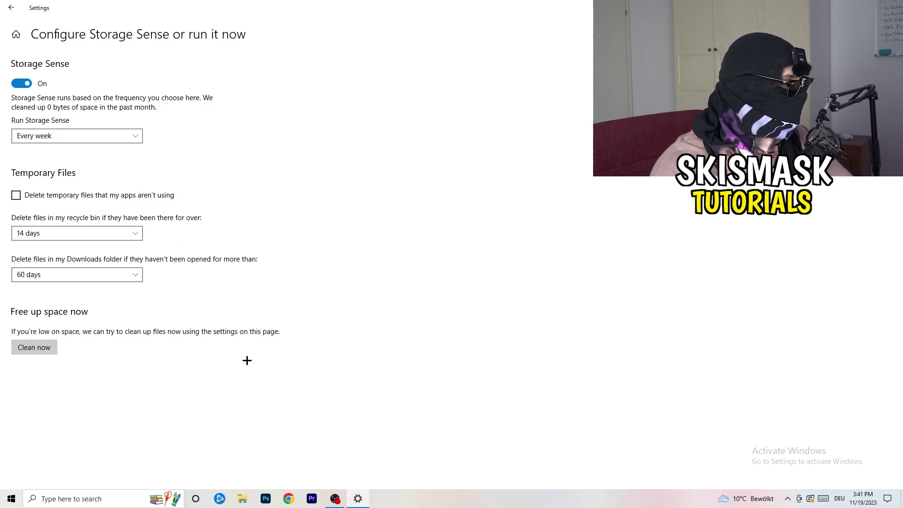
click(49, 349)
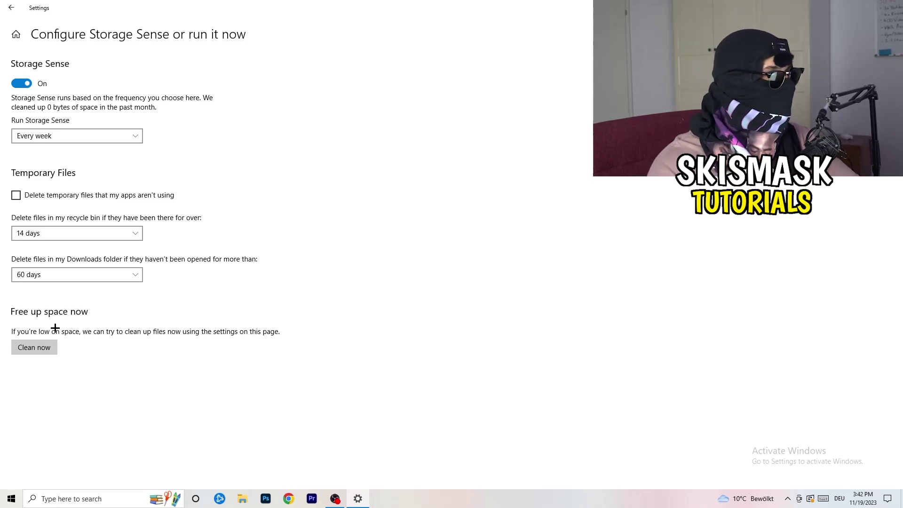
click(10, 7)
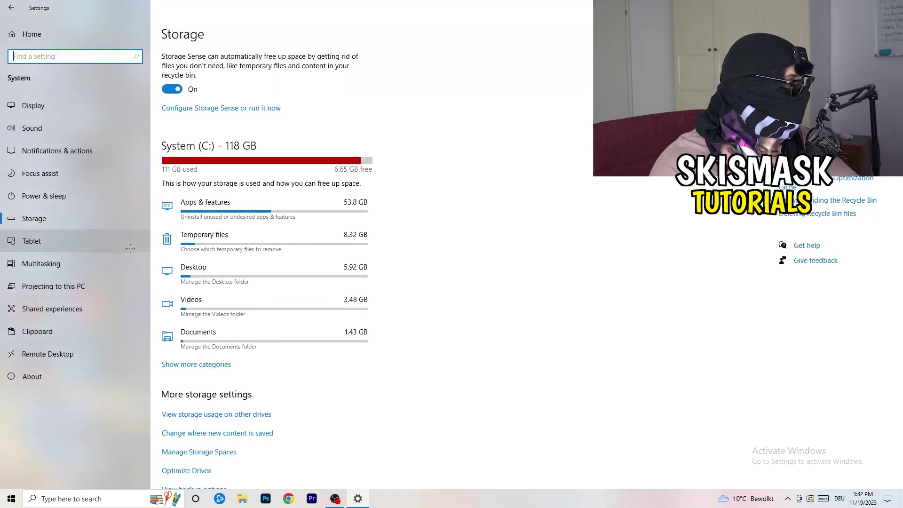
- Review the preferred and additional power plans from the Power & sleep settings, and close both windows
click(105, 201)
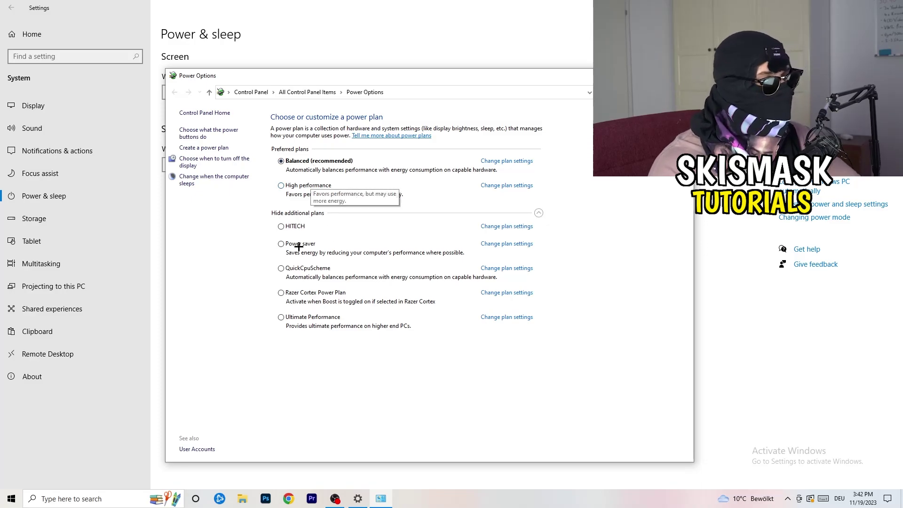
click(539, 213)
click(539, 213)
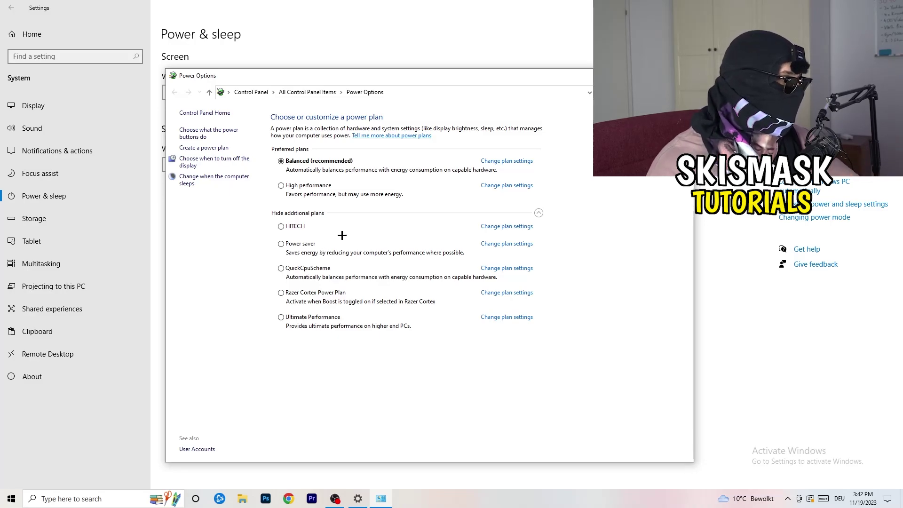
key(alt+F4)
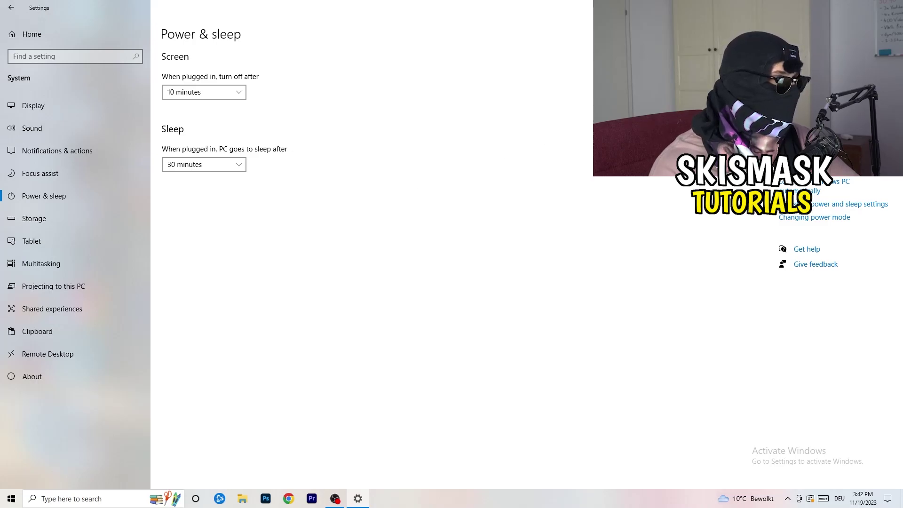
key(alt+F4)
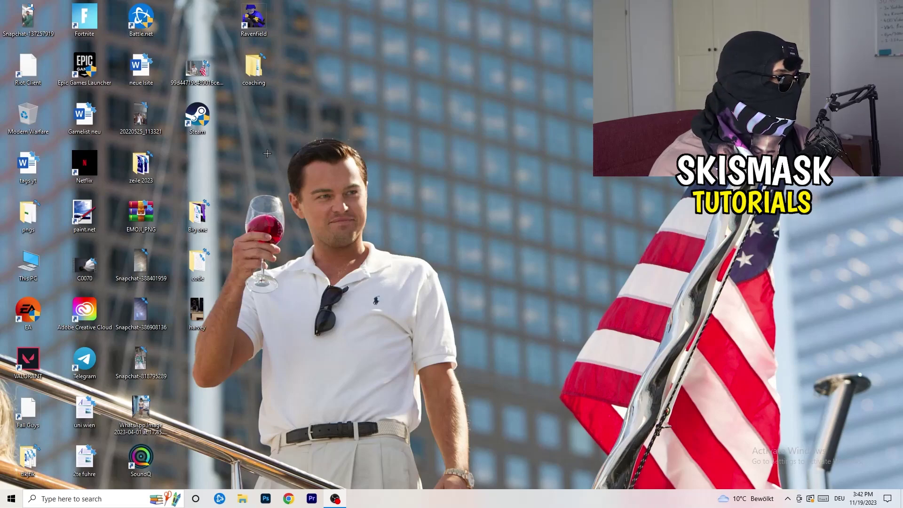
- Move the Steam shortcut to an empty area of the desktop and open the compatibility settings in its properties
drag(197, 117, 480, 163)
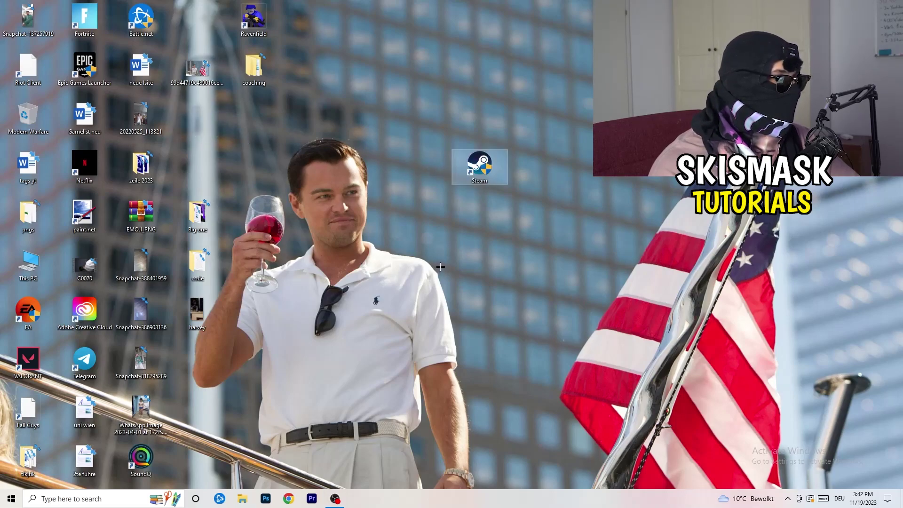
right_click(472, 169)
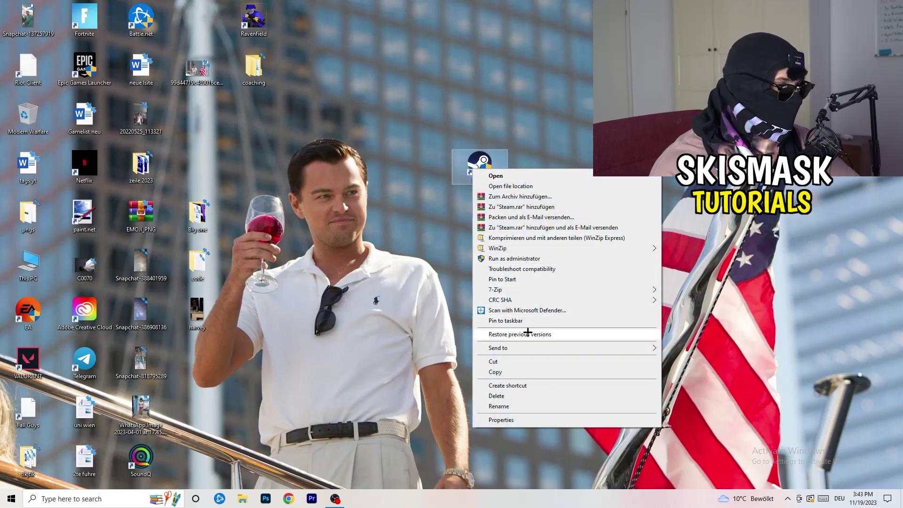
click(518, 420)
drag(532, 175, 438, 133)
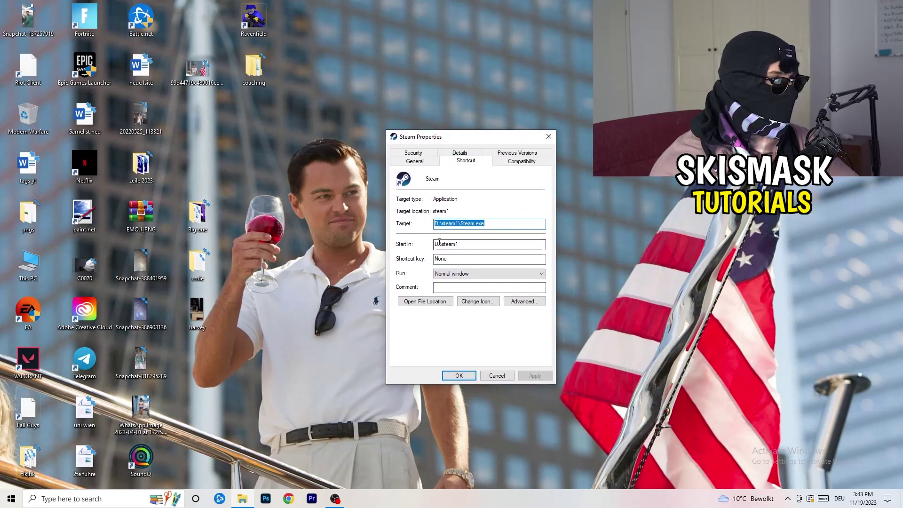
click(531, 161)
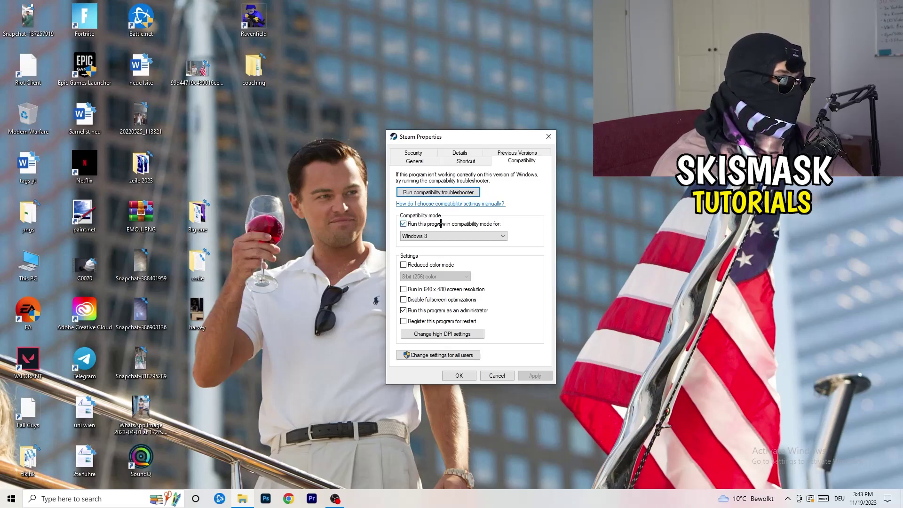
- Set the Steam shortcut to run in compatibility mode for Windows 8 and apply the properties
click(494, 221)
click(408, 224)
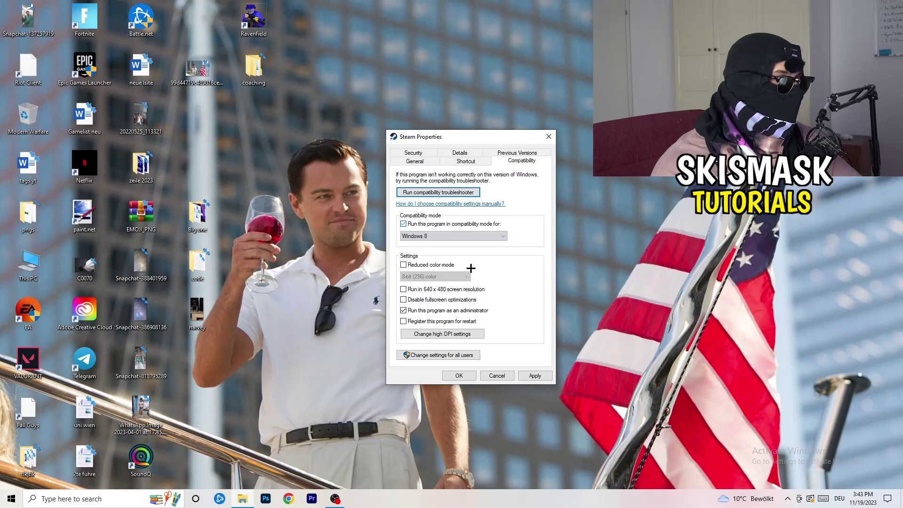
click(443, 236)
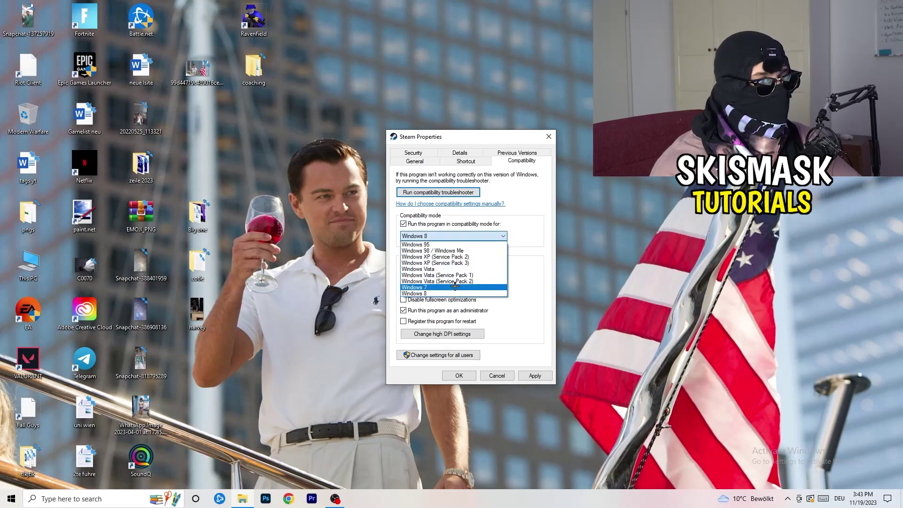
click(537, 205)
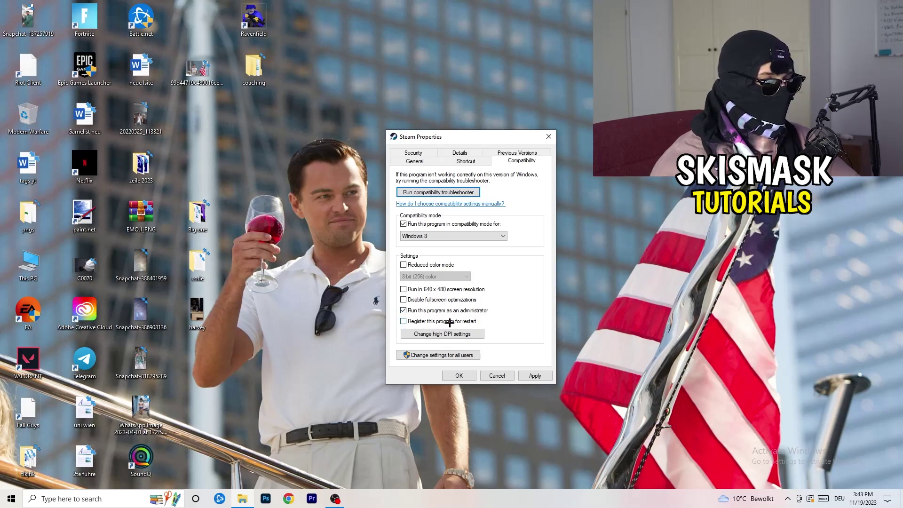
click(529, 376)
click(460, 375)
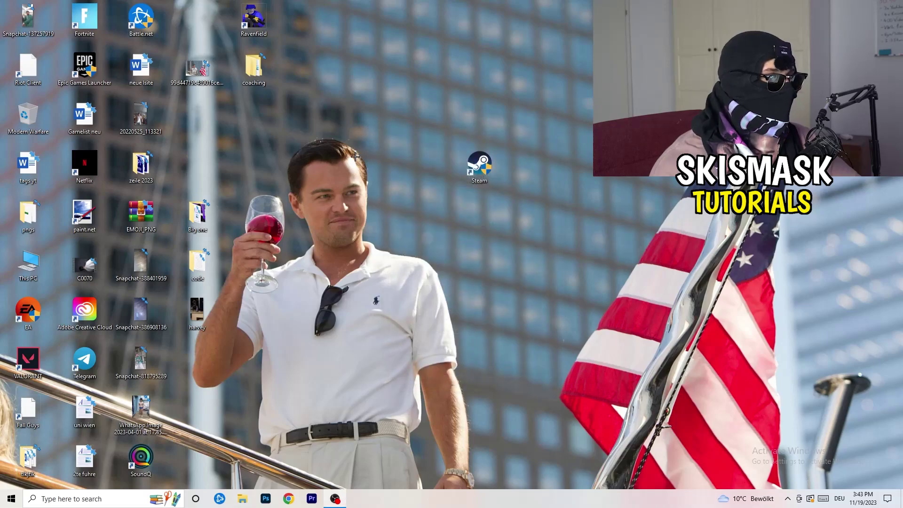
- Move the Steam shortcut back to its original place among the desktop icons
drag(493, 177, 519, 154)
click(540, 258)
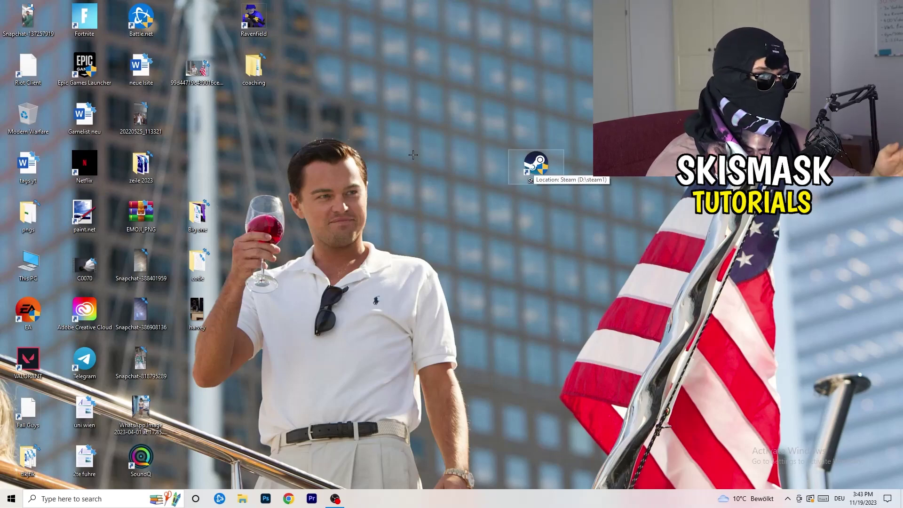
right_click(539, 170)
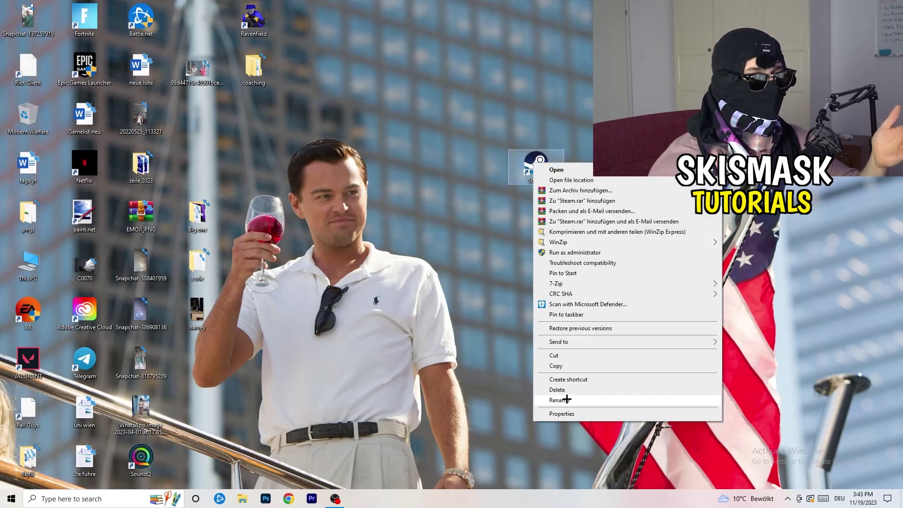
click(427, 200)
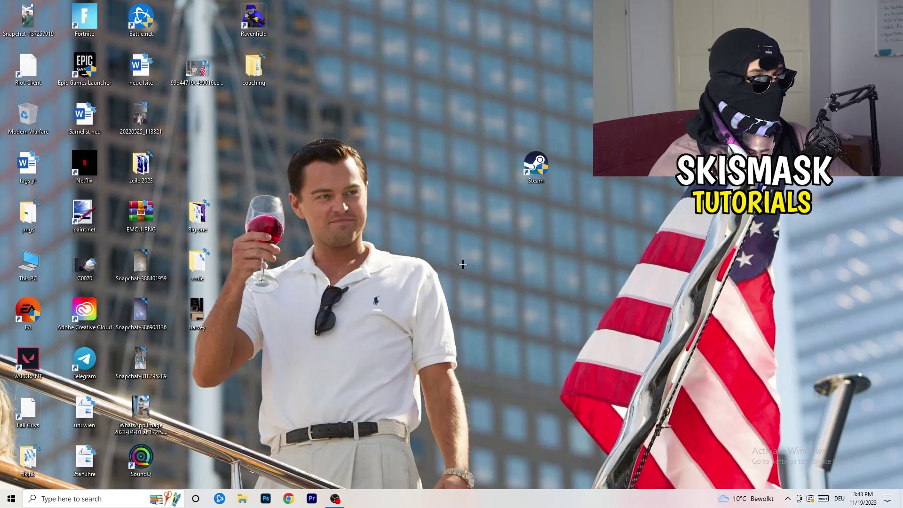
drag(536, 165, 197, 117)
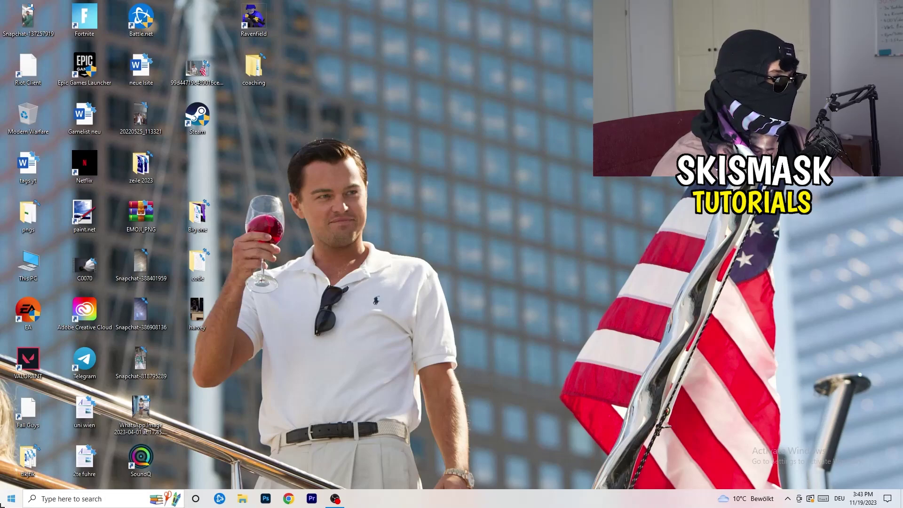
- Open Windows Settings and go to the gaming category to check the Xbox Game Bar options
click(12, 498)
click(28, 455)
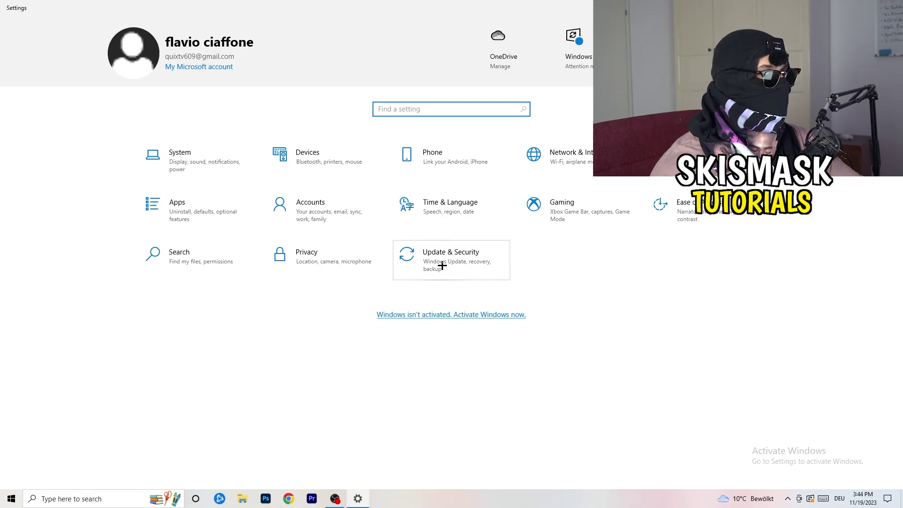
click(551, 205)
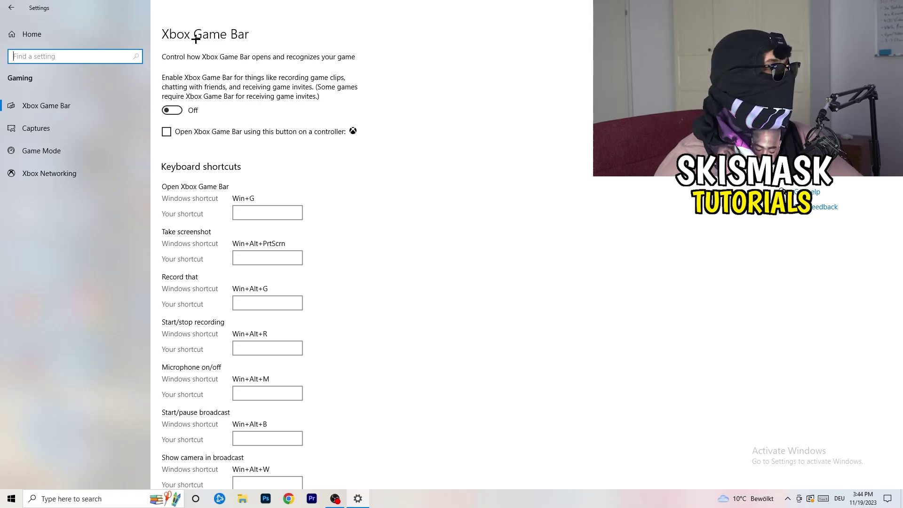
- Review the background recording, audio and video options for game captures, and check the Game Mode setting
click(84, 128)
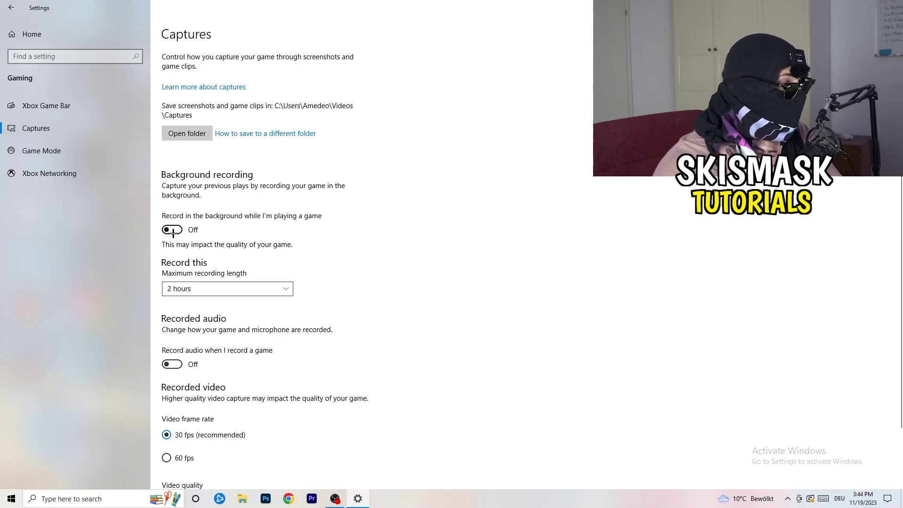
scroll(254, 328, down, 2)
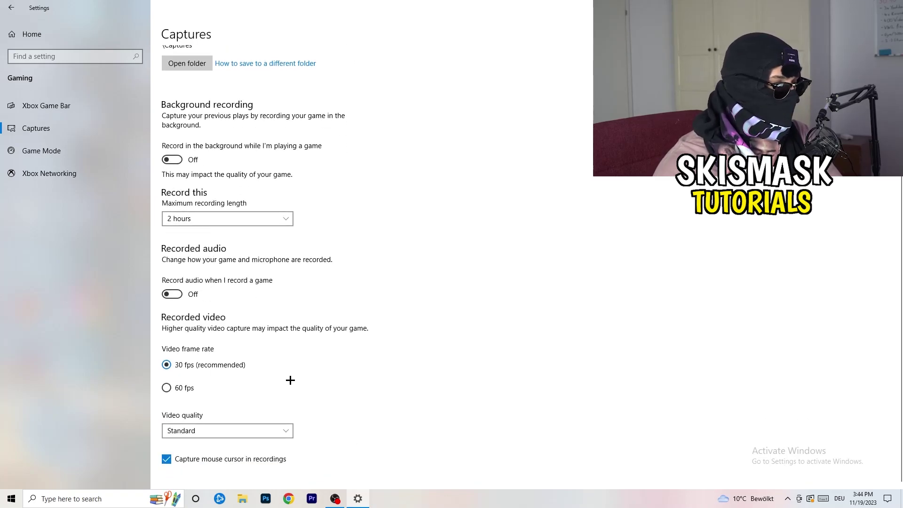
scroll(290, 380, up, 2)
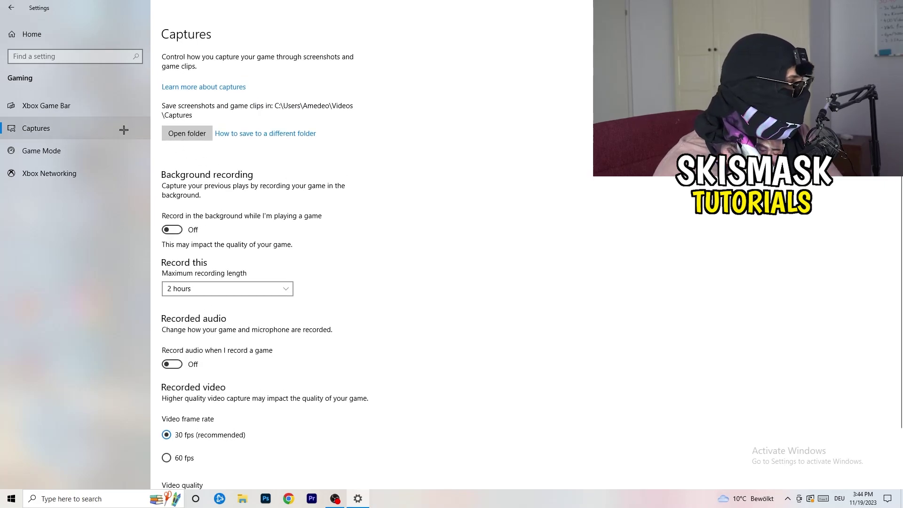
click(112, 151)
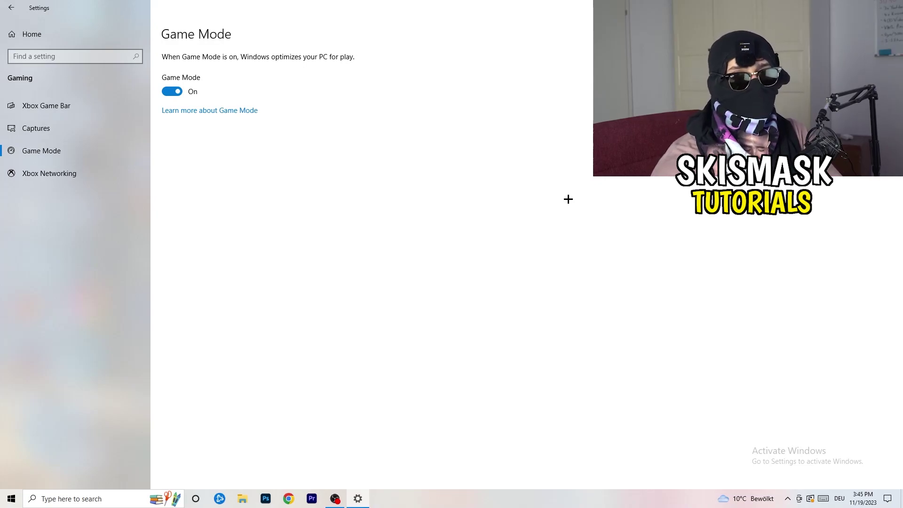
- Check the Windows Update status under Update & Security, and close Settings
click(10, 6)
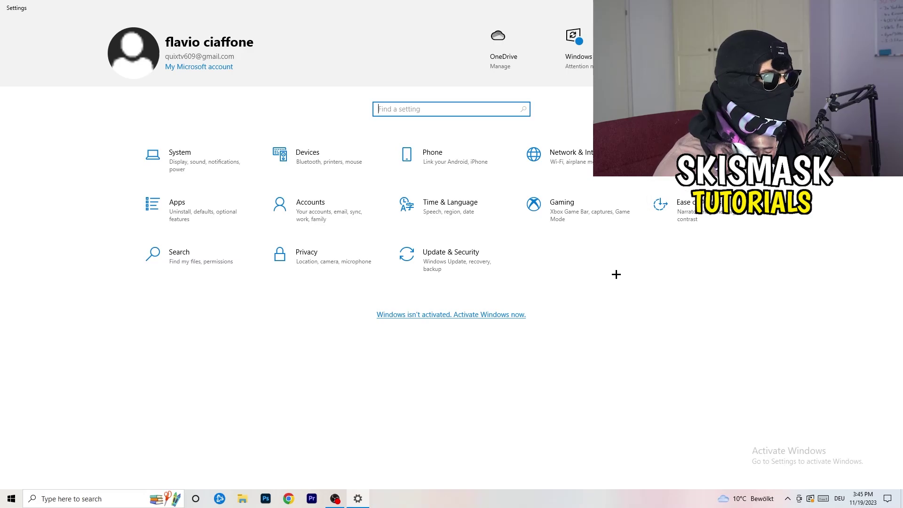
click(443, 258)
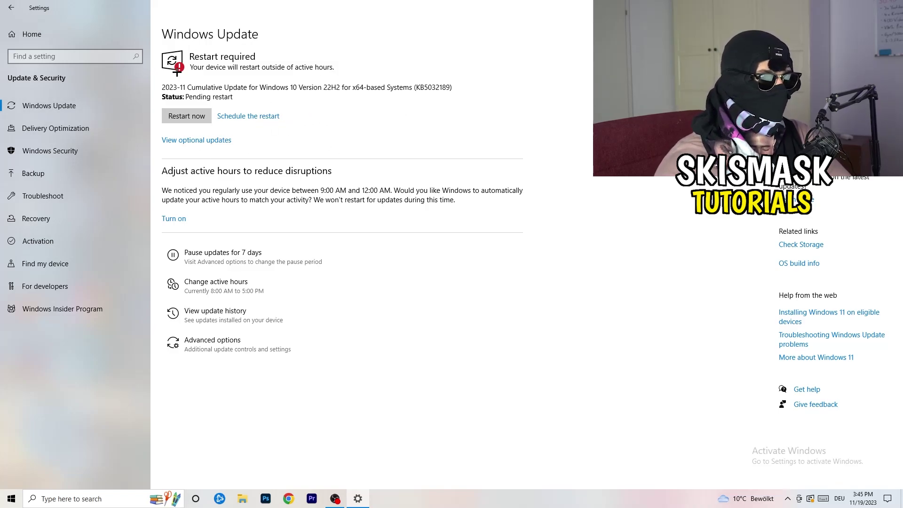
key(alt+F4)
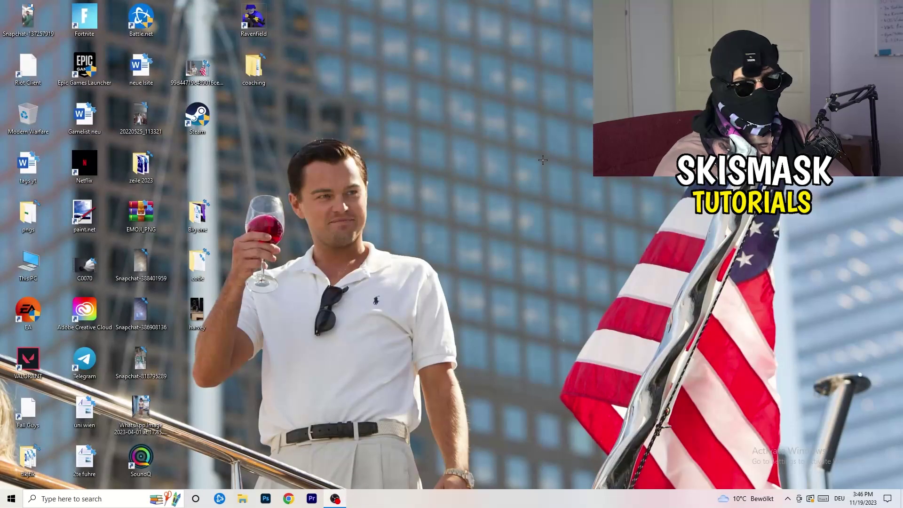